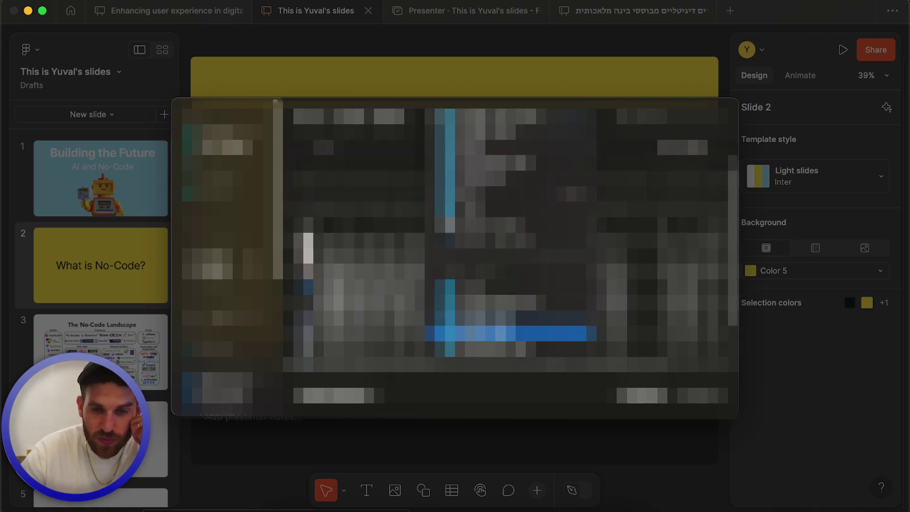
- Insert the abstract artwork video from the computer onto the yellow "What is No-Code?" slide
{"action": "left_click", "coordinate": [446, 476]}
{"action": "left_click", "coordinate": [397, 494]}
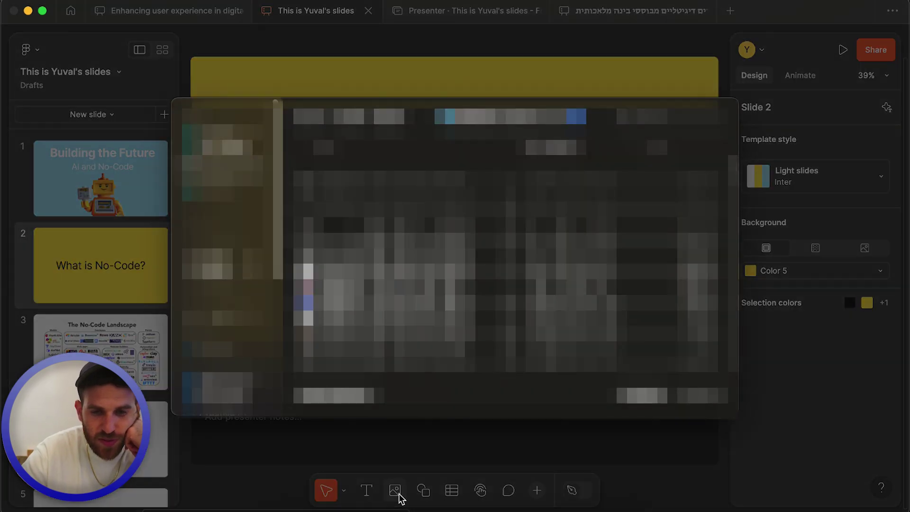
{"action": "left_click", "coordinate": [417, 209]}
{"action": "mouse_move", "coordinate": [417, 209]}
{"action": "left_mouse_down"}
{"action": "mouse_move", "coordinate": [386, 223]}
{"action": "mouse_move", "coordinate": [415, 225]}
{"action": "mouse_move", "coordinate": [416, 217]}
{"action": "left_mouse_up"}
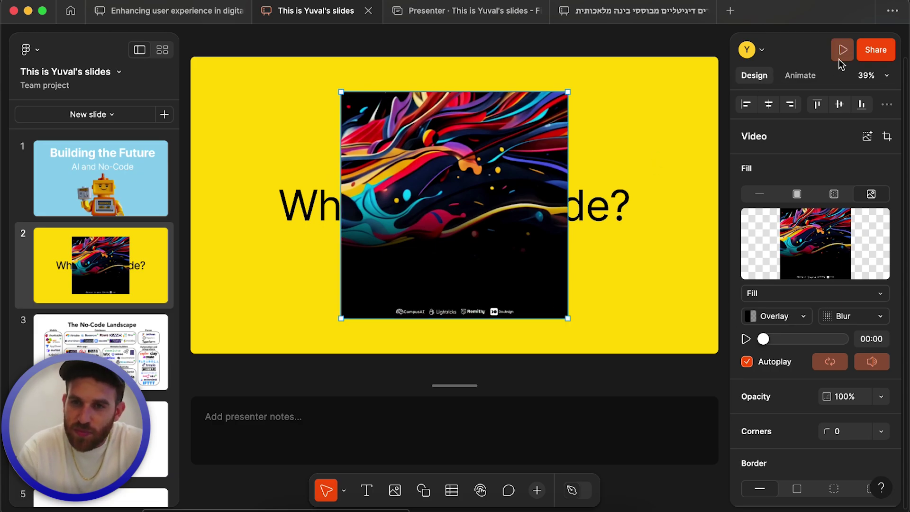
- Preview the video's playback in the slideshow and delete the video from slide 2 in the editor
{"action": "mouse_move", "coordinate": [843, 56]}
{"action": "left_click", "coordinate": [702, 98]}
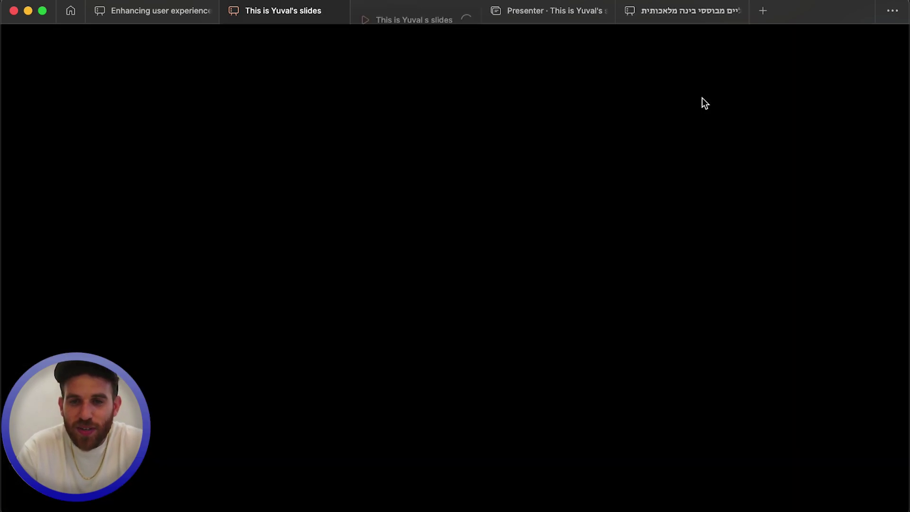
{"action": "key", "text": "Right"}
{"action": "key", "text": "Left"}
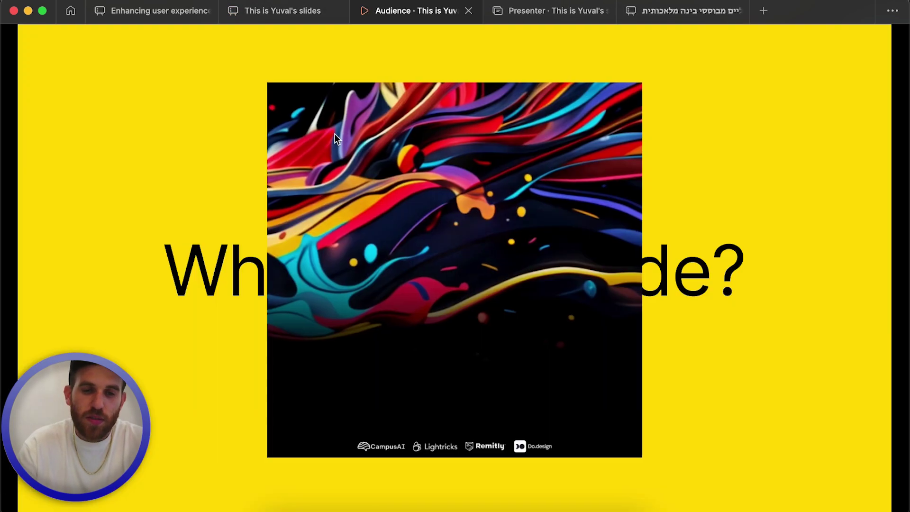
{"action": "key", "text": "Left"}
{"action": "left_click", "coordinate": [285, 9]}
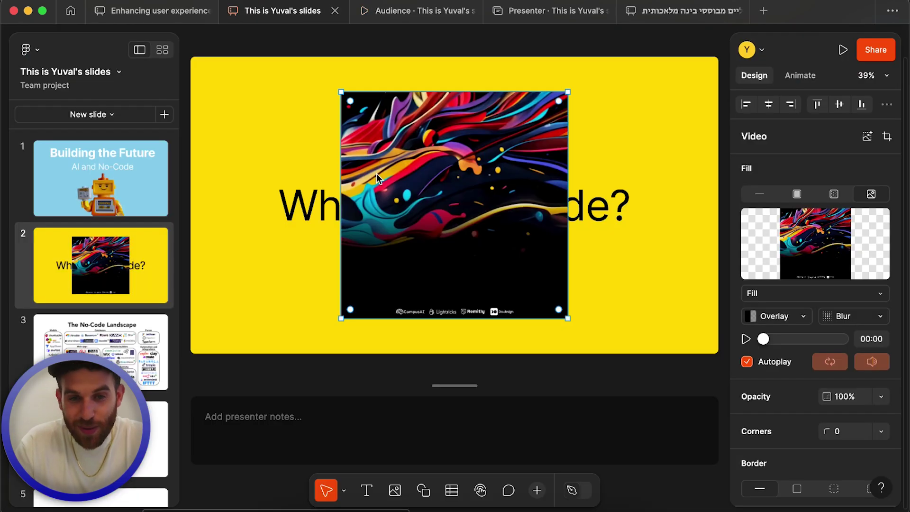
{"action": "key", "text": "Delete"}
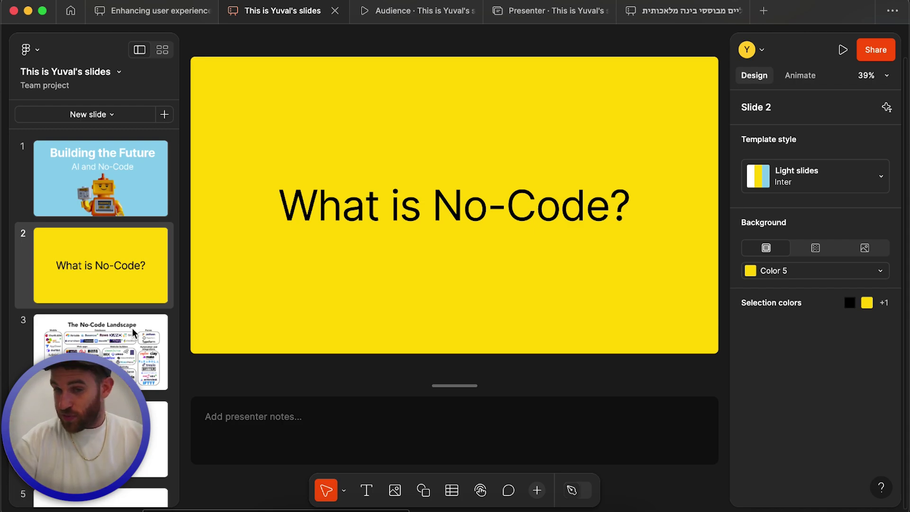
{"action": "left_click", "coordinate": [473, 212]}
{"action": "double_click", "coordinate": [472, 212]}
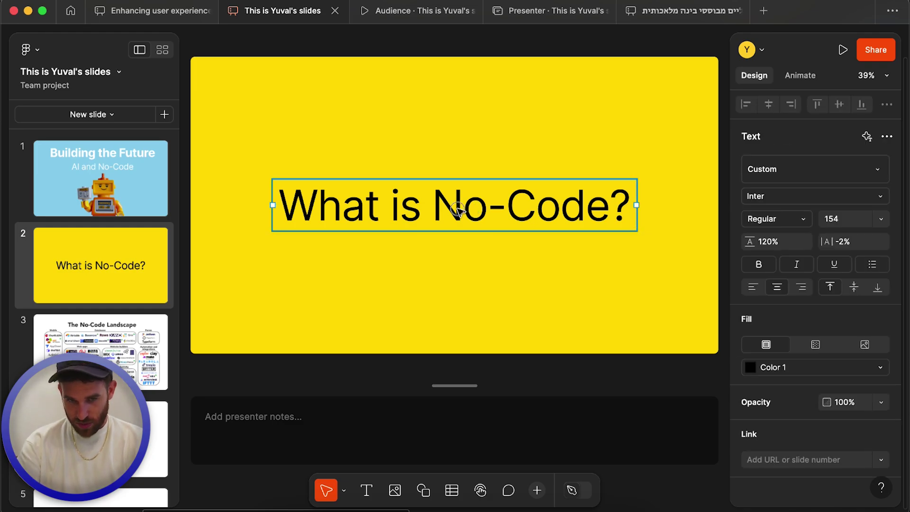
{"action": "double_click", "coordinate": [458, 209]}
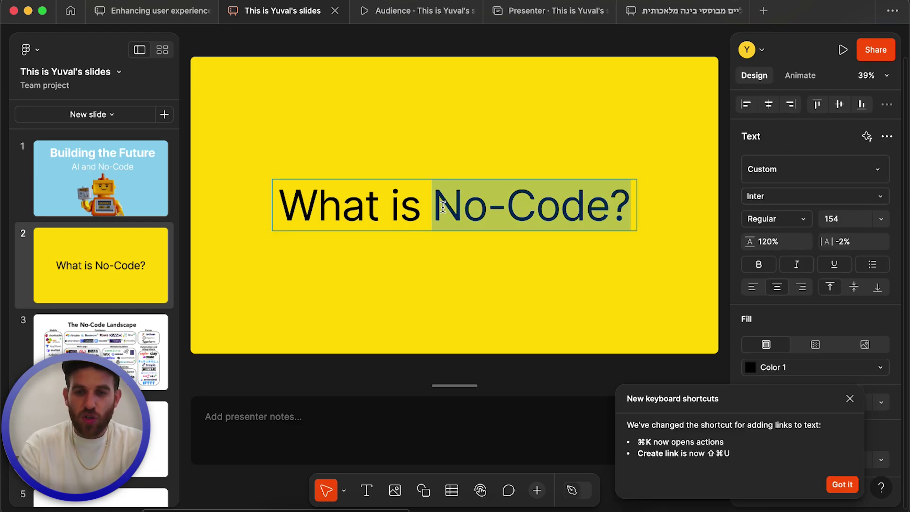
{"action": "key", "text": "shift+super+u"}
{"action": "type", "text": "z"}
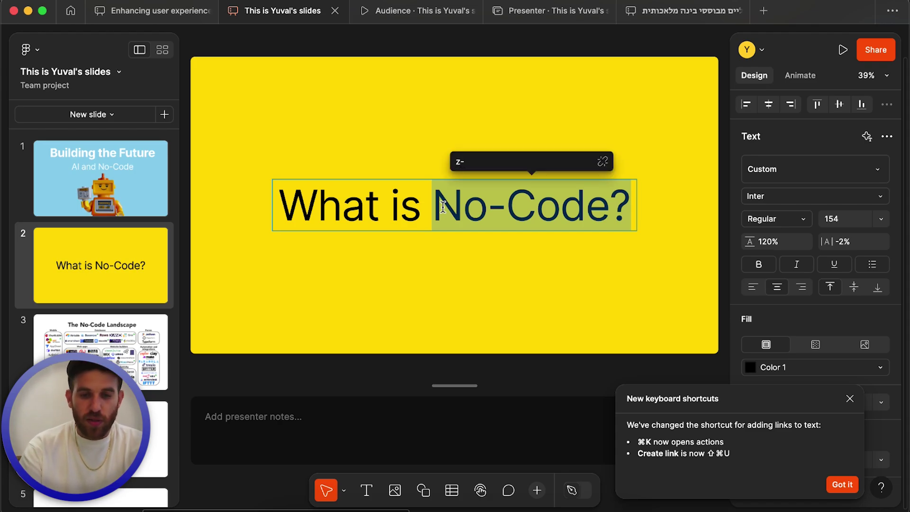
{"action": "type", "text": "-aimakerslab.io/"}
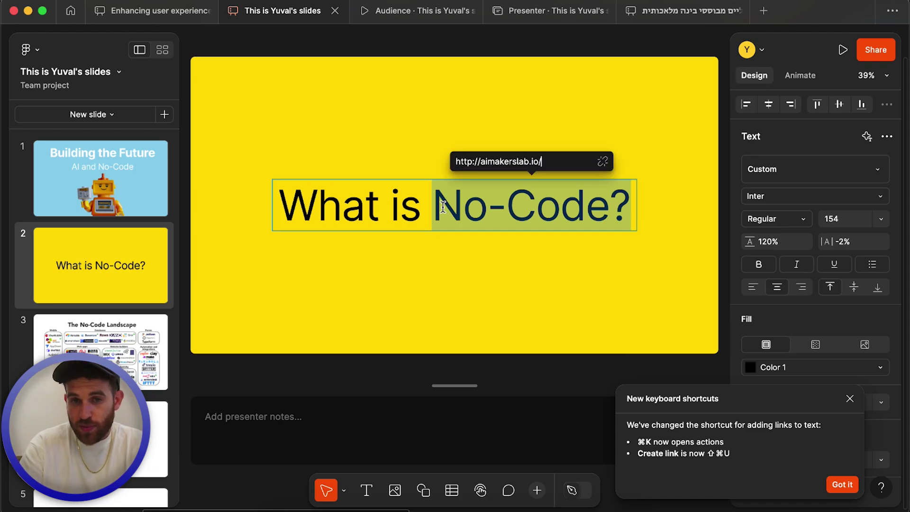
{"action": "key", "text": "Return"}
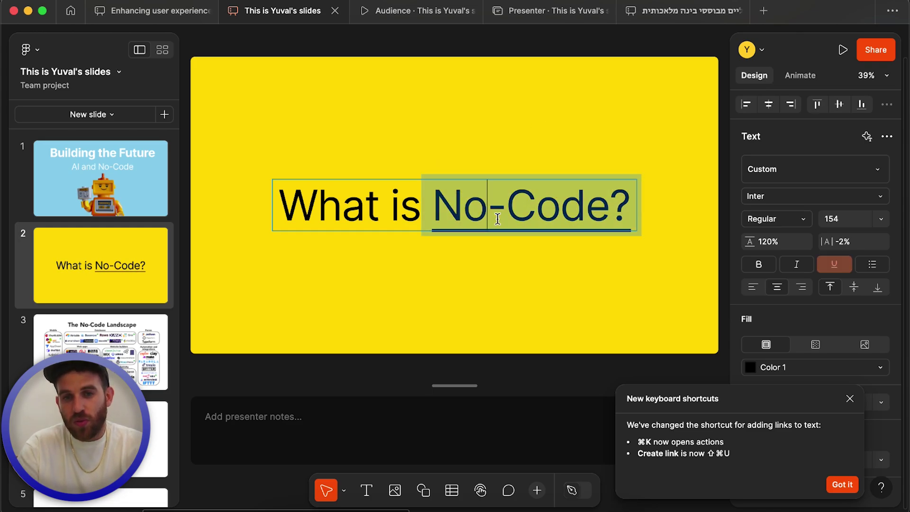
{"action": "key", "text": "Escape"}
{"action": "left_click", "coordinate": [422, 291]}
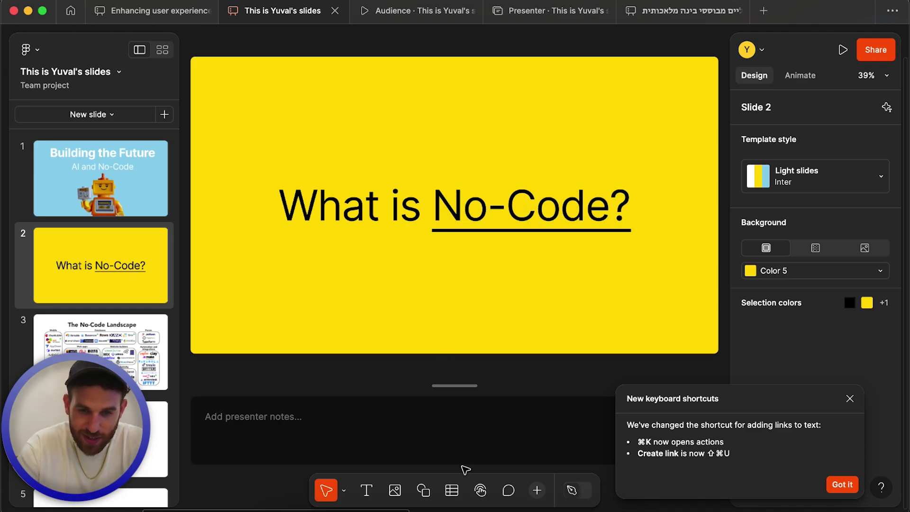
- Delete the placeholder header and description block from slide 4
{"action": "left_click", "coordinate": [110, 437]}
{"action": "left_click_drag", "start_coordinate": [222, 122], "coordinate": [470, 311]}
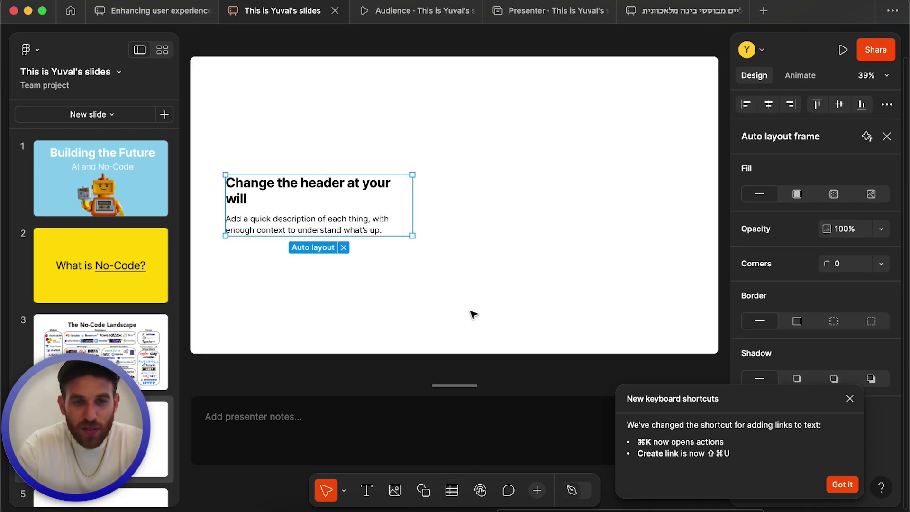
{"action": "key", "text": "Delete"}
- Try out a table on slide 4 by enlarging it to three columns and entering header text, and delete it
{"action": "left_click", "coordinate": [451, 491]}
{"action": "left_click", "coordinate": [300, 124]}
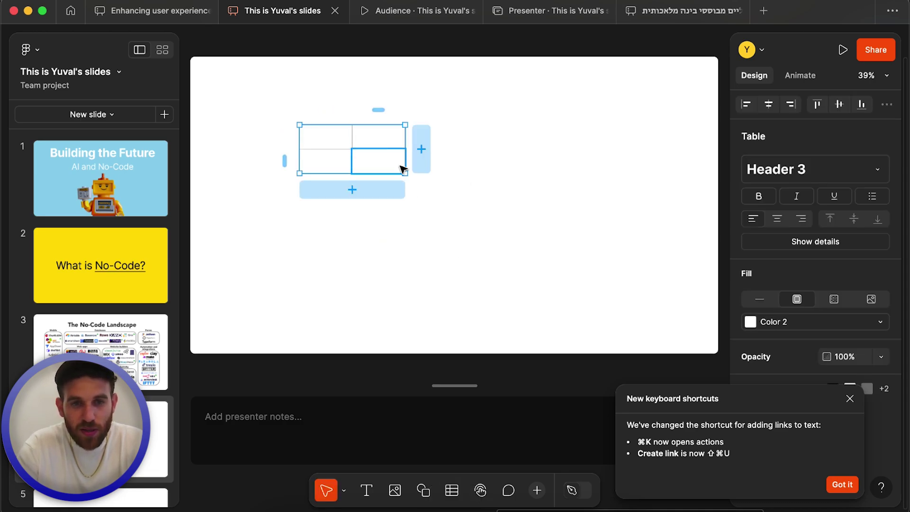
{"action": "left_click_drag", "start_coordinate": [405, 173], "coordinate": [553, 264]}
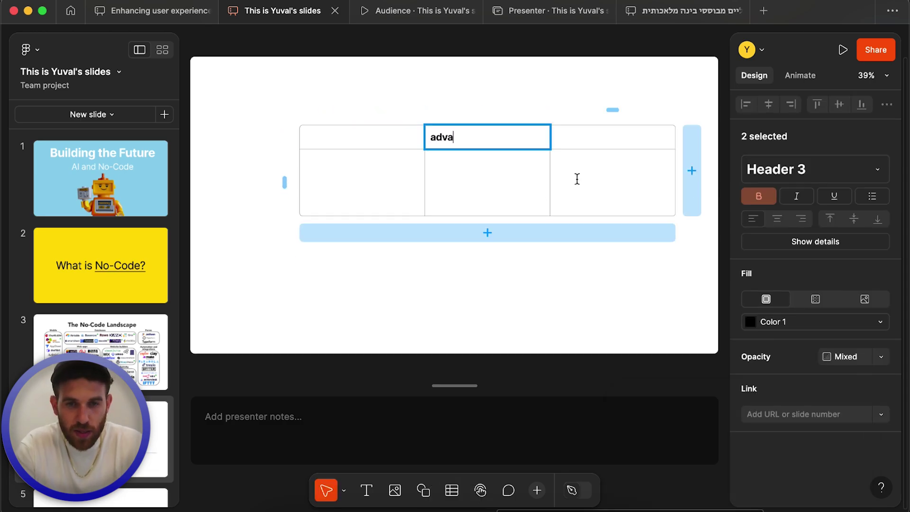
{"action": "left_click", "coordinate": [478, 286]}
{"action": "left_click_drag", "start_coordinate": [372, 229], "coordinate": [657, 118]}
{"action": "key", "text": "Delete"}
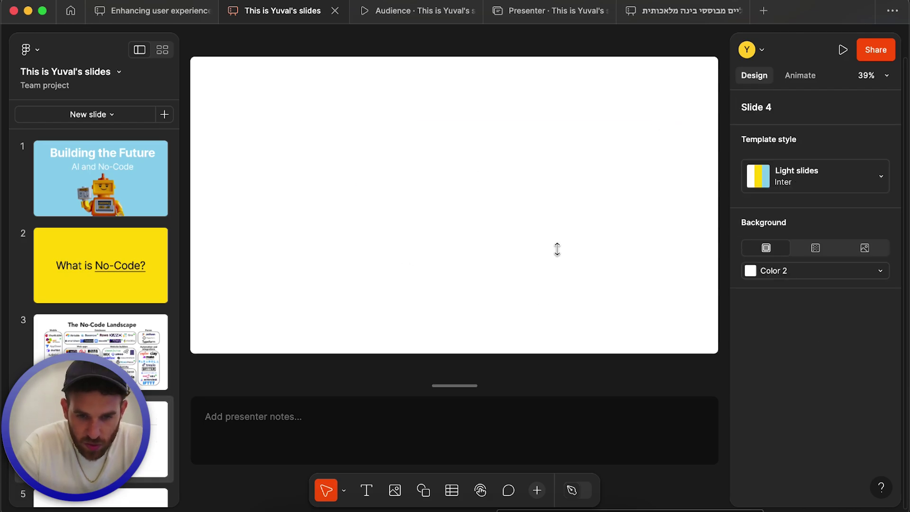
- Insert a live-interaction poll on slide 4 and widen it
{"action": "left_click", "coordinate": [481, 490]}
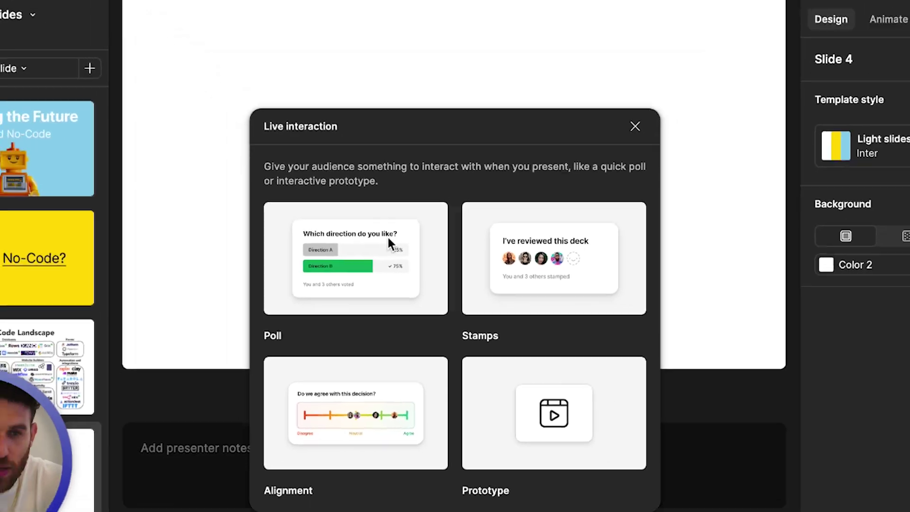
{"action": "left_click", "coordinate": [355, 208]}
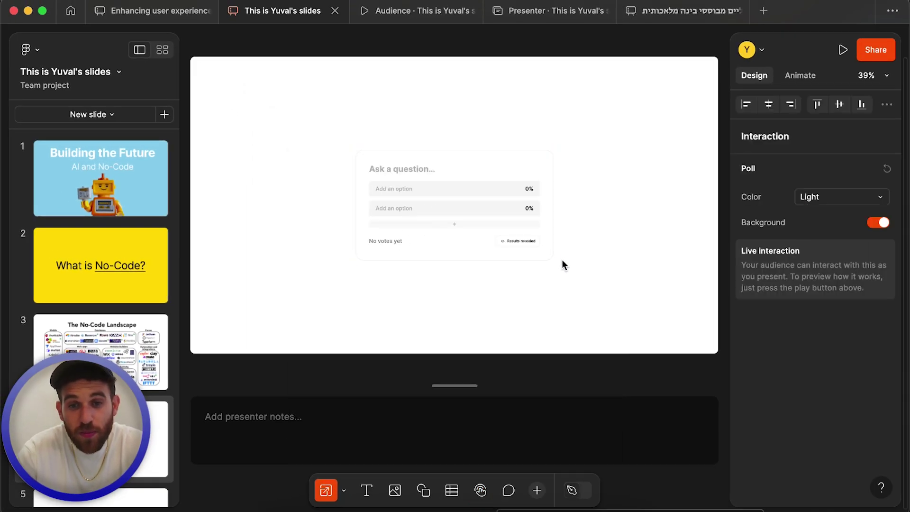
{"action": "left_click_drag", "start_coordinate": [554, 261], "coordinate": [627, 275]}
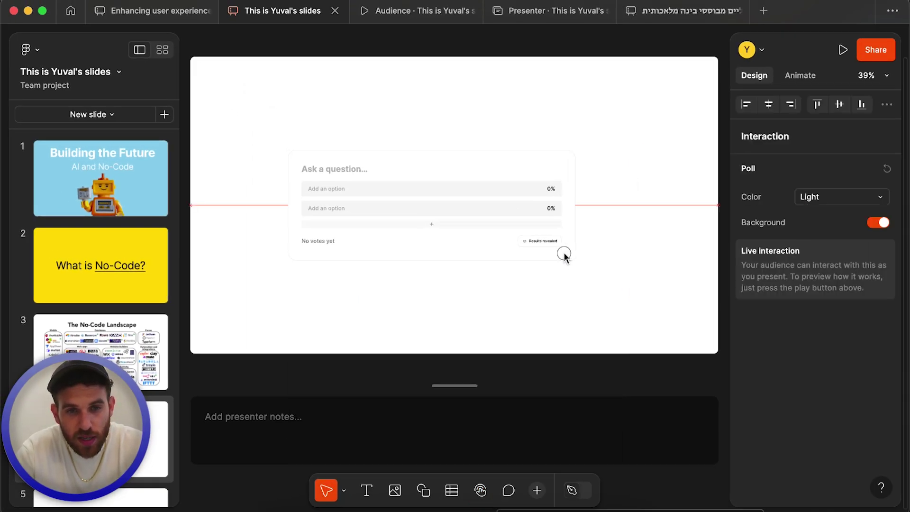
- Set the poll question to "What is no code?" with the options "No code is life" and "Not sure"
{"action": "left_click", "coordinate": [380, 176]}
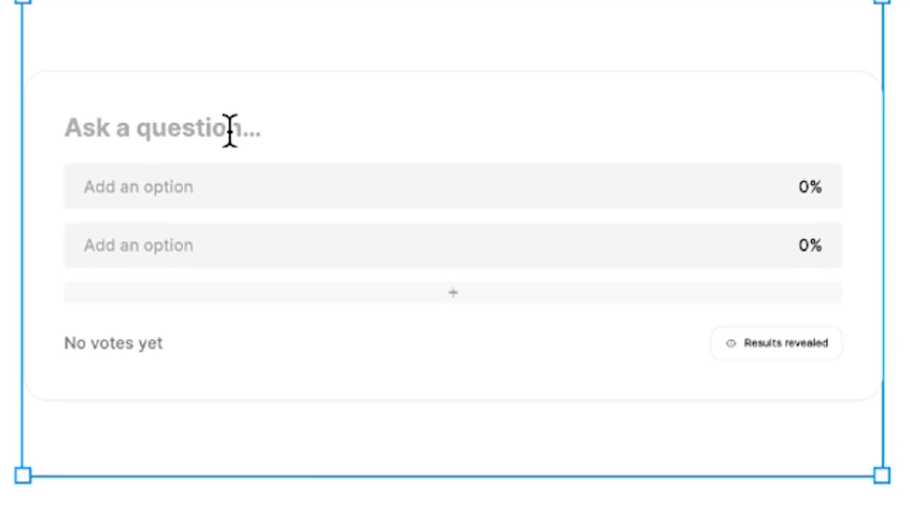
{"action": "type", "text": "What is no code?"}
{"action": "left_click", "coordinate": [200, 186]}
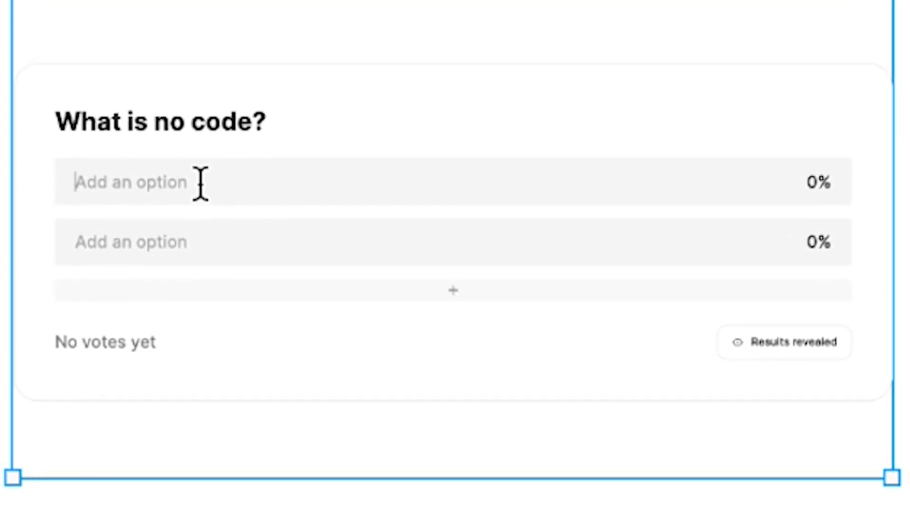
{"action": "type", "text": "No code i slife"}
{"action": "left_click", "coordinate": [166, 245]}
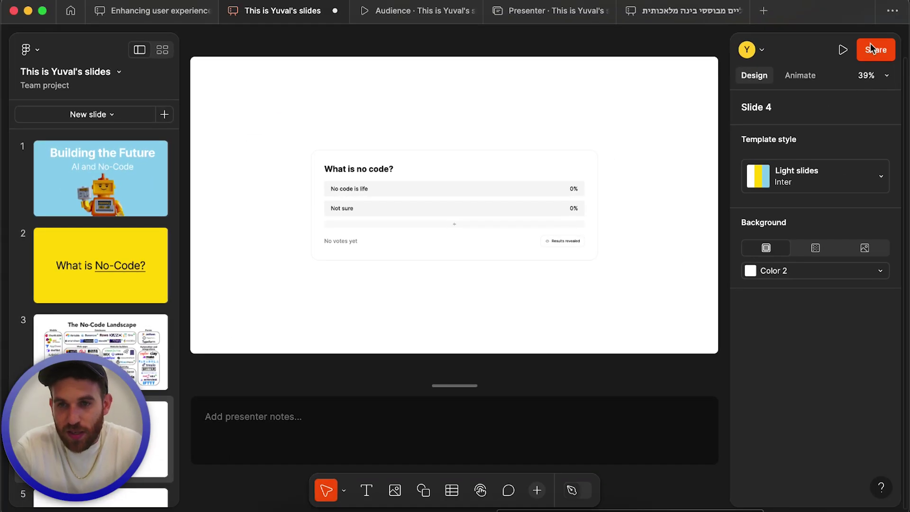
- Copy the presentation's share link and open it in a new incognito Chrome window to view it as a guest
{"action": "left_click", "coordinate": [871, 45]}
{"action": "left_click", "coordinate": [550, 113]}
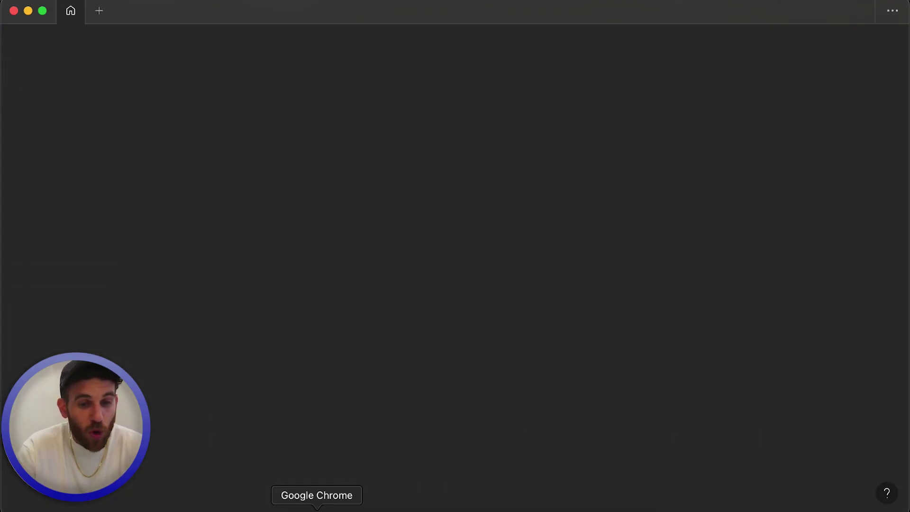
{"action": "left_click", "coordinate": [317, 508]}
{"action": "key", "text": "super+shift+n"}
{"action": "key", "text": "super+v"}
{"action": "key", "text": "Return"}
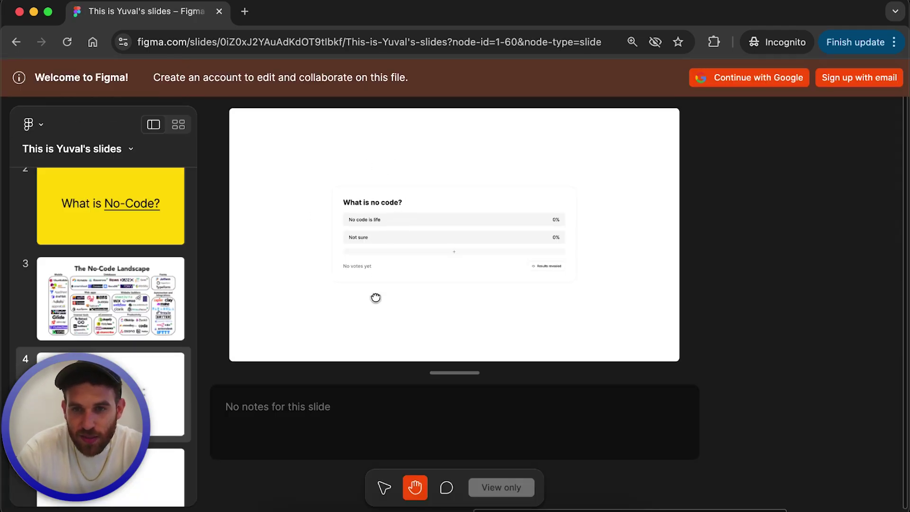
{"action": "left_click", "coordinate": [384, 488]}
{"action": "left_click", "coordinate": [605, 121]}
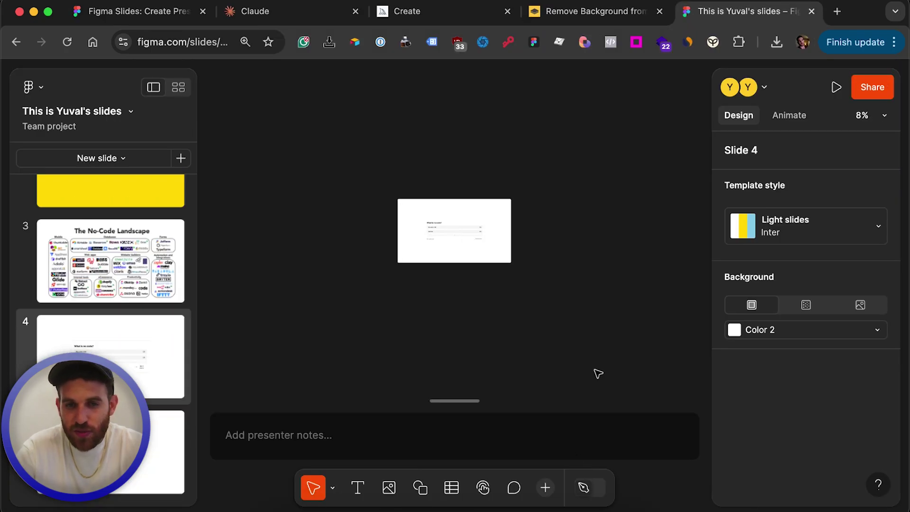
- Post the comment "This is a comment" on slide 4 beside the poll
{"action": "left_click", "coordinate": [474, 245]}
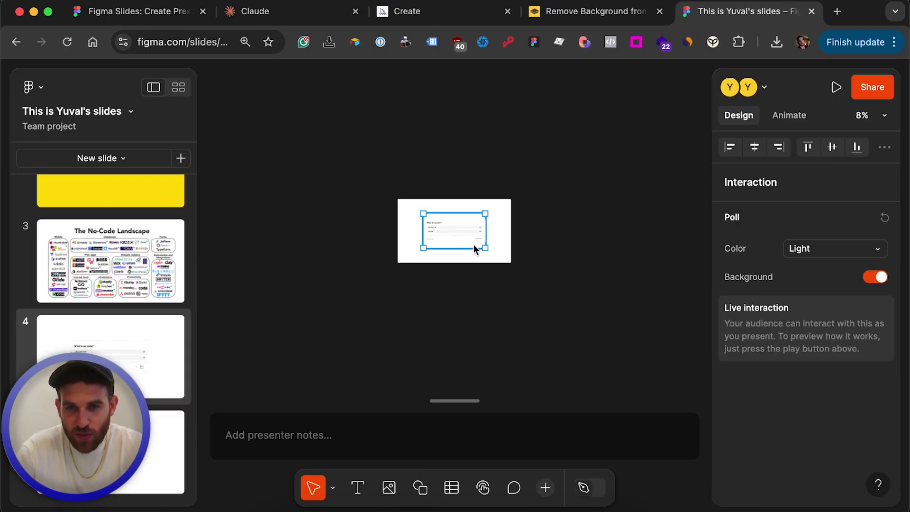
{"action": "left_click", "coordinate": [513, 488]}
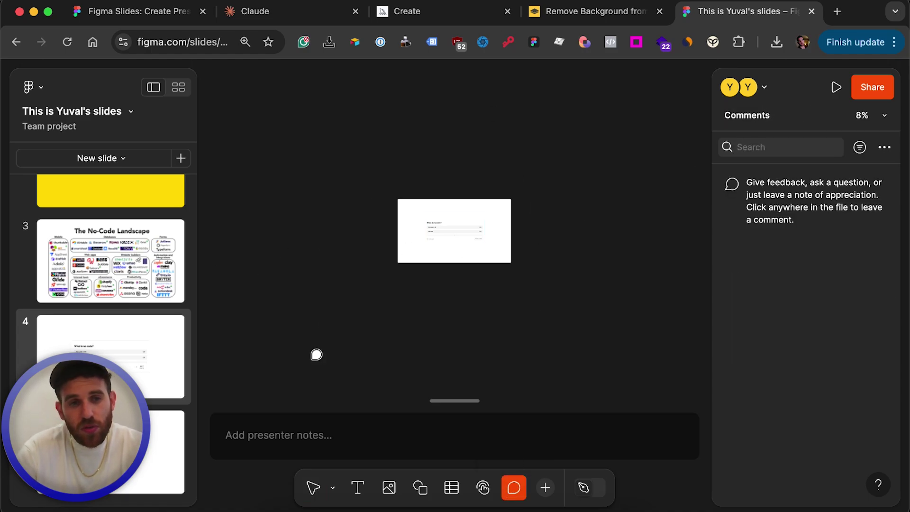
{"action": "scroll", "coordinate": [138, 314], "scroll_direction": "up", "scroll_amount": 3}
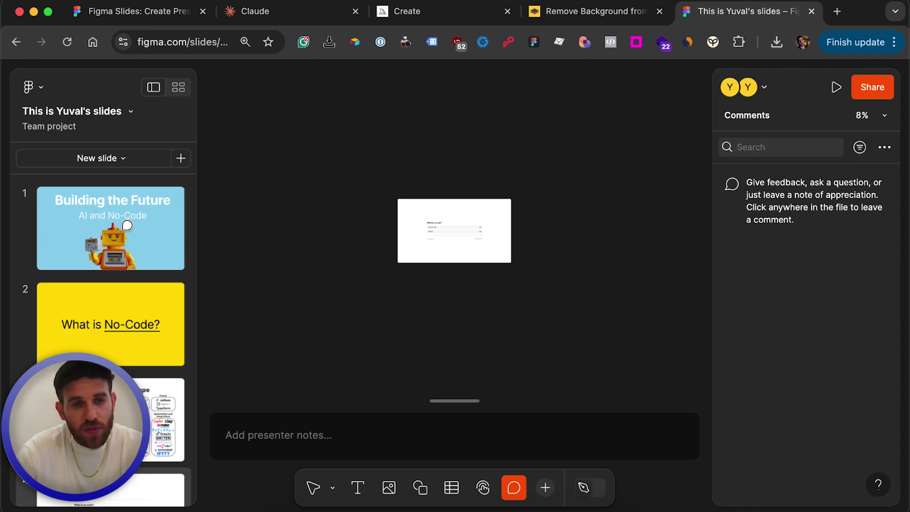
{"action": "scroll", "coordinate": [475, 235], "scroll_direction": "up", "scroll_amount": 5}
{"action": "scroll", "coordinate": [484, 234], "scroll_direction": "down", "scroll_amount": 3}
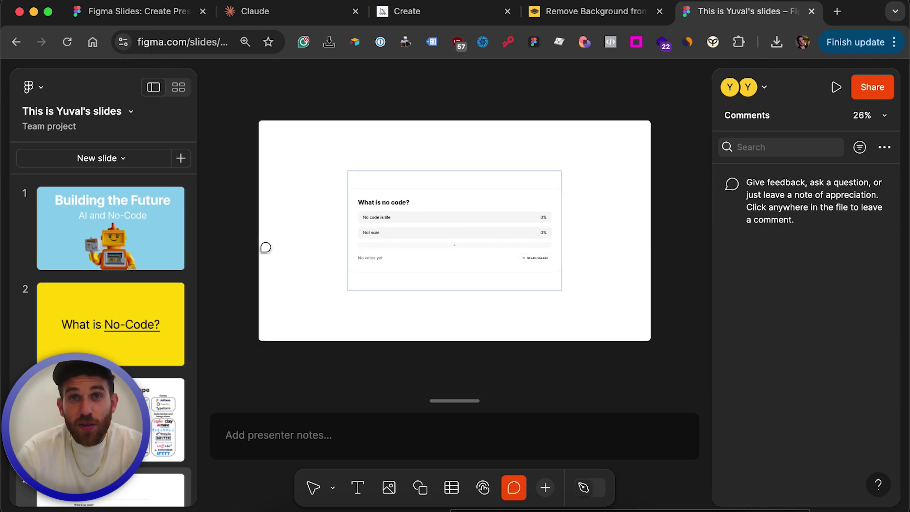
{"action": "left_click", "coordinate": [298, 239]}
{"action": "type", "text": "This"}
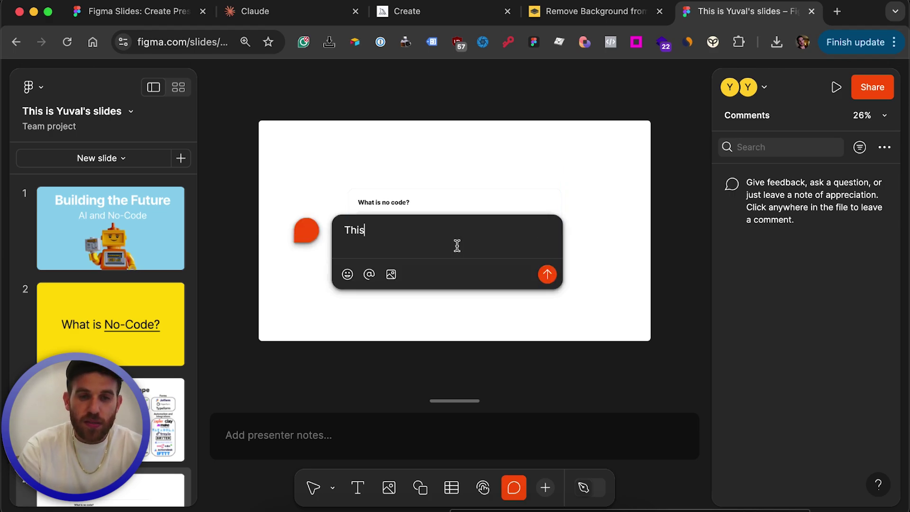
{"action": "type", "text": " is a comment"}
{"action": "key", "text": "Return"}
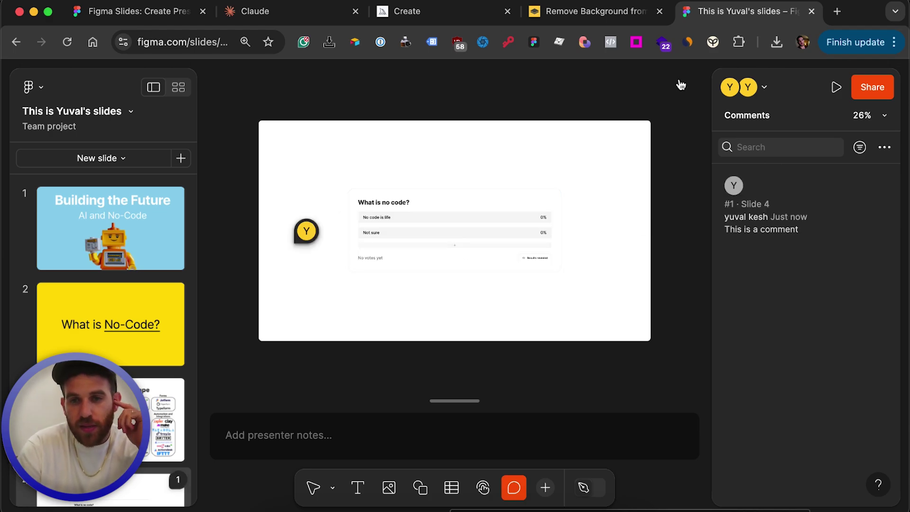
- Look through the available asset libraries of diagrams and icons
{"action": "left_click", "coordinate": [545, 487]}
{"action": "scroll", "coordinate": [565, 369], "scroll_direction": "down", "scroll_amount": 3}
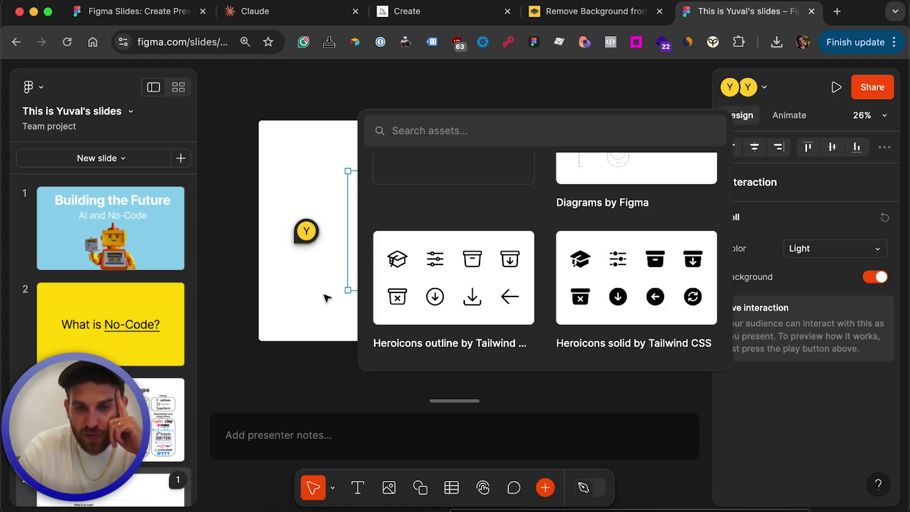
{"action": "scroll", "coordinate": [514, 258], "scroll_direction": "up", "scroll_amount": 3}
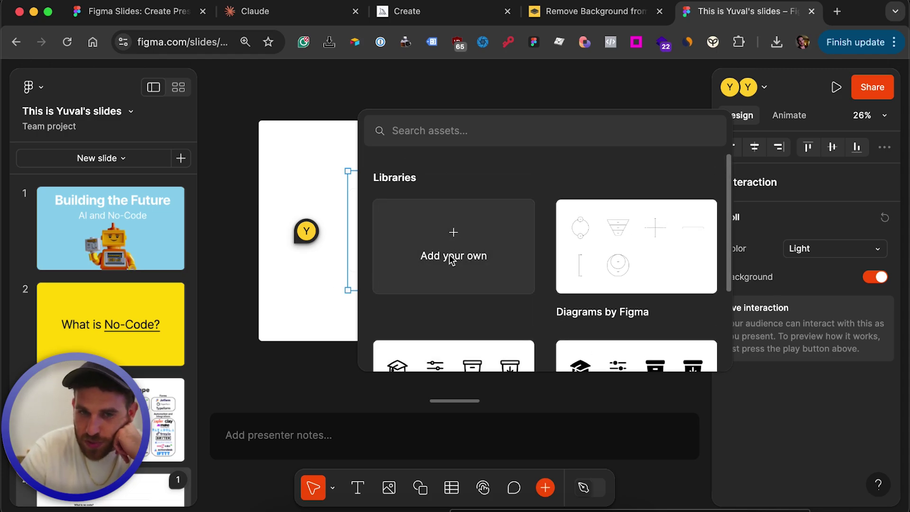
- In design mode, draw a light-blue rectangle on slide 4 and resize it to about 474 × 257 near the poll's lower-right corner
{"action": "left_click", "coordinate": [483, 423]}
{"action": "left_click_drag", "start_coordinate": [419, 252], "coordinate": [559, 341]}
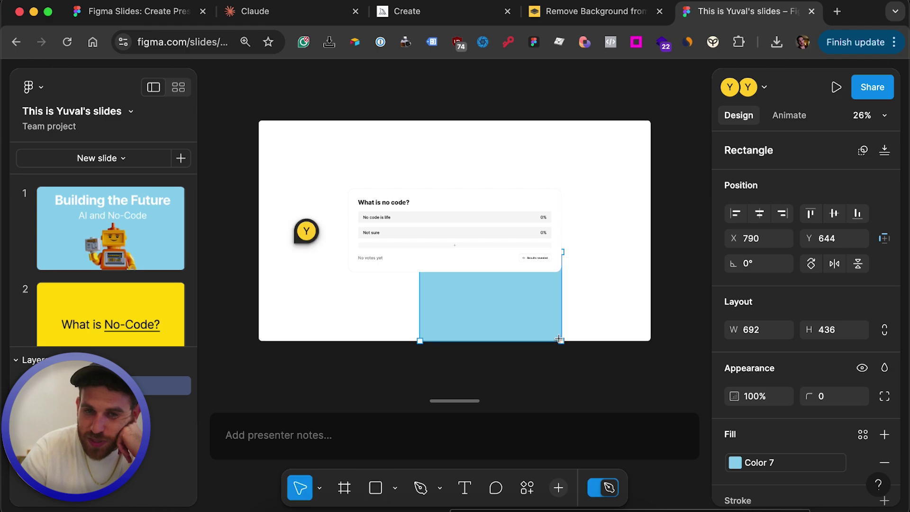
{"action": "mouse_move", "coordinate": [513, 320]}
{"action": "left_mouse_down"}
{"action": "mouse_move", "coordinate": [648, 226]}
{"action": "mouse_move", "coordinate": [624, 315]}
{"action": "left_mouse_up"}
{"action": "left_click_drag", "start_coordinate": [669, 335], "coordinate": [596, 291]}
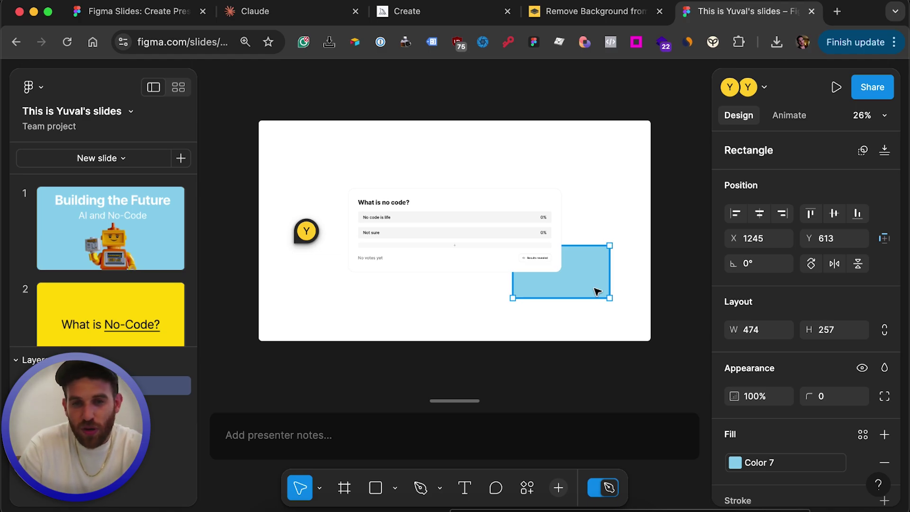
- Remove the poll from slide 4 and centre the light-blue rectangle on the slide at 474 × 247
{"action": "left_click", "coordinate": [489, 287]}
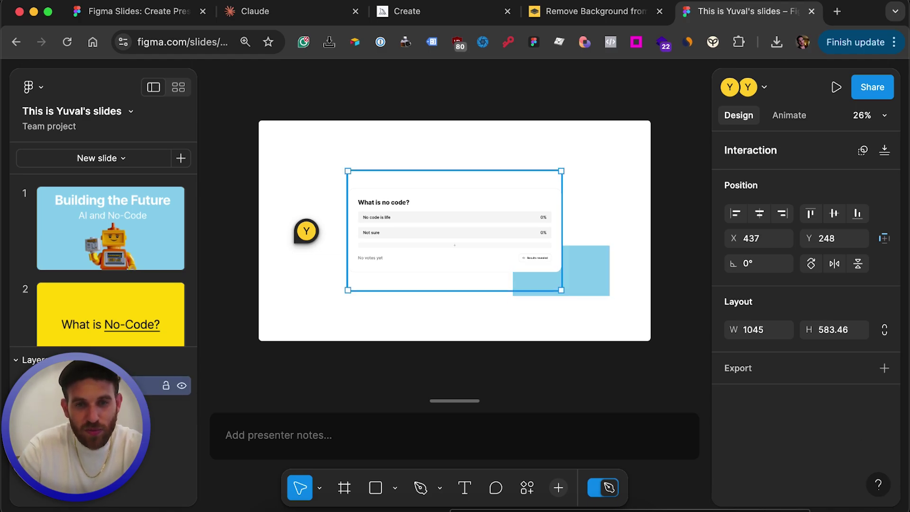
{"action": "left_click_drag", "start_coordinate": [95, 391], "coordinate": [95, 422]}
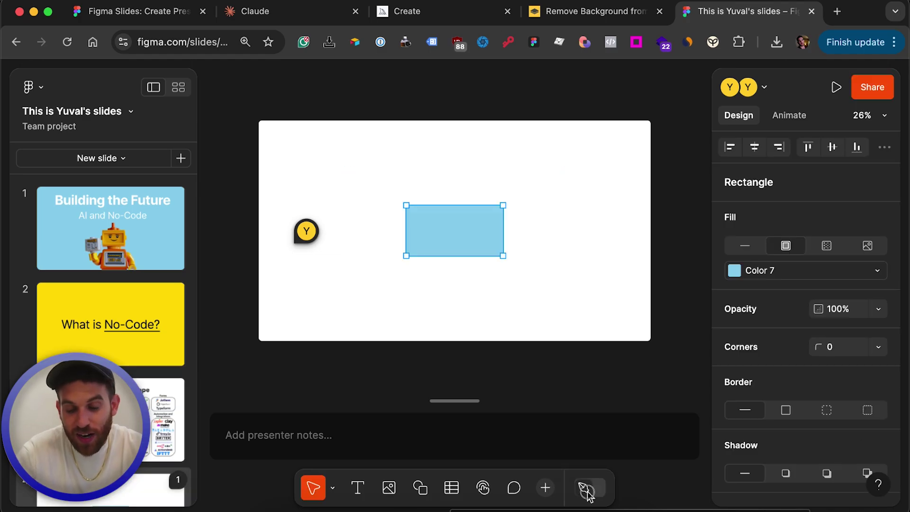
- Compare the available tools with design mode off and on, including the quick actions and the Pen and Pencil options
{"action": "left_click", "coordinate": [589, 495]}
{"action": "left_click", "coordinate": [592, 491]}
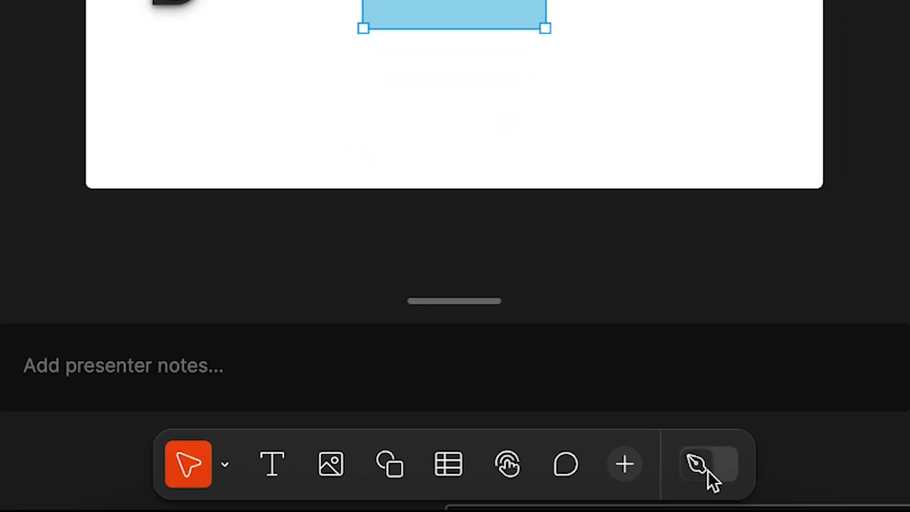
{"action": "left_click", "coordinate": [619, 487]}
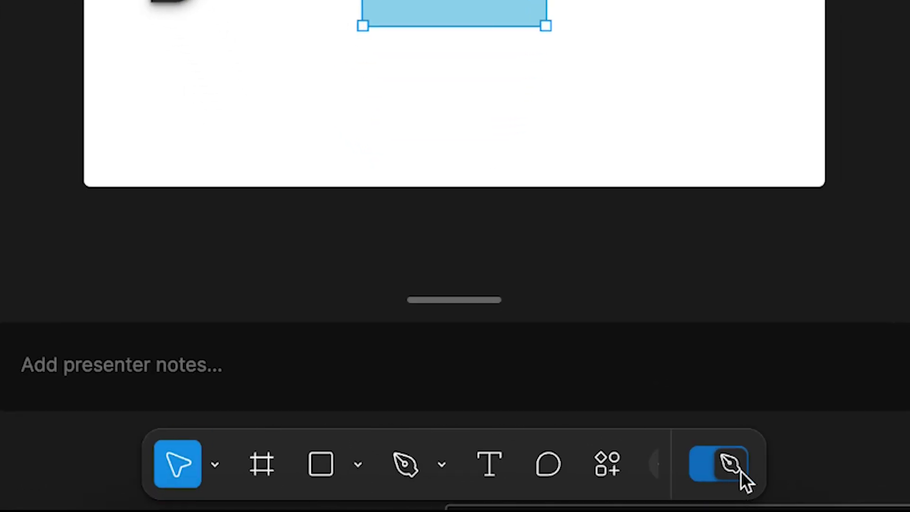
{"action": "left_click", "coordinate": [536, 486]}
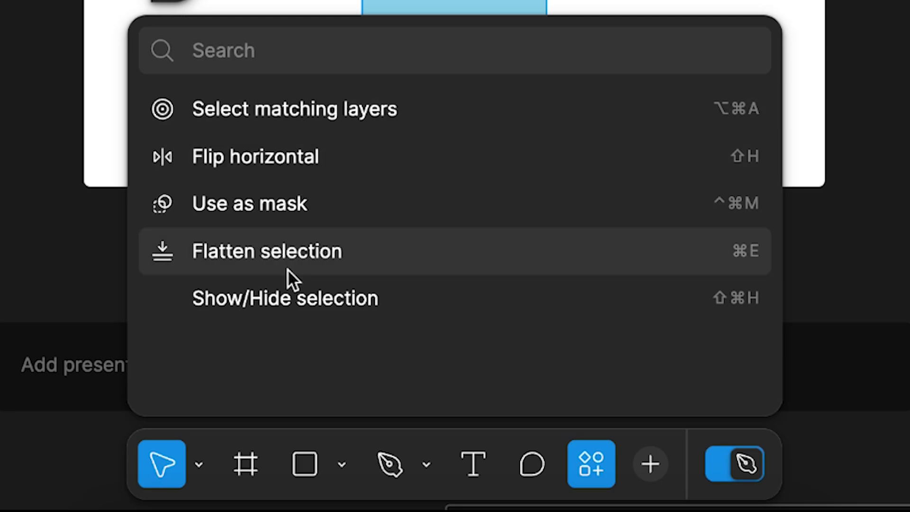
{"action": "left_click", "coordinate": [435, 469]}
{"action": "left_click", "coordinate": [434, 468]}
{"action": "left_click", "coordinate": [435, 469]}
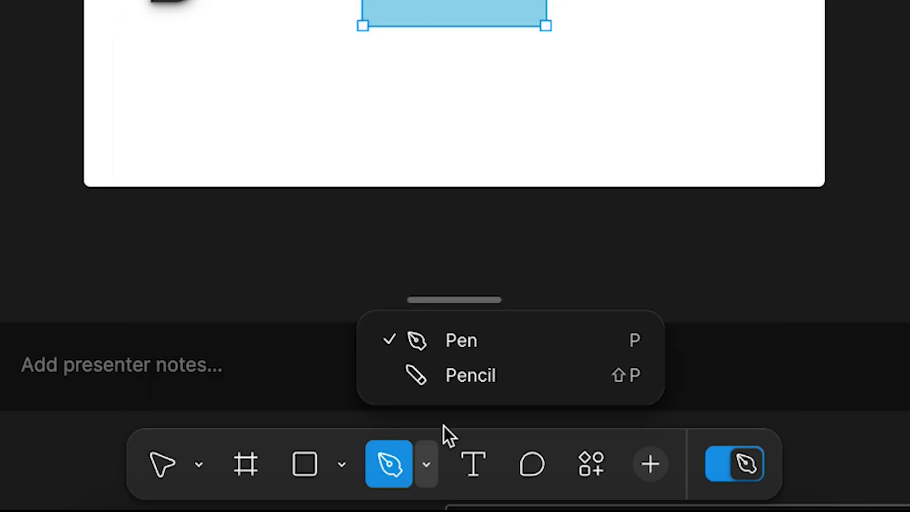
- Place a 414 × 736 frame on the empty canvas beside slide 4 and delete it
{"action": "left_click", "coordinate": [256, 472]}
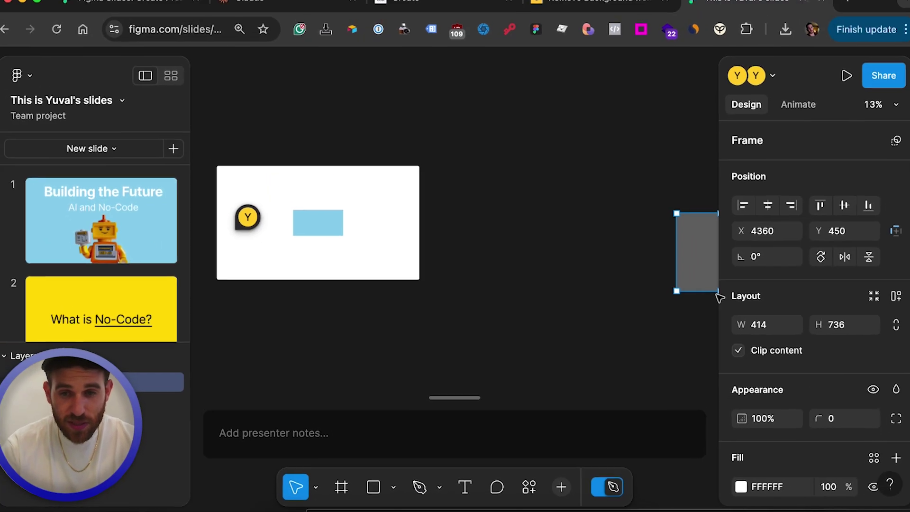
{"action": "left_click_drag", "start_coordinate": [702, 290], "coordinate": [374, 256]}
{"action": "key", "text": "Delete"}
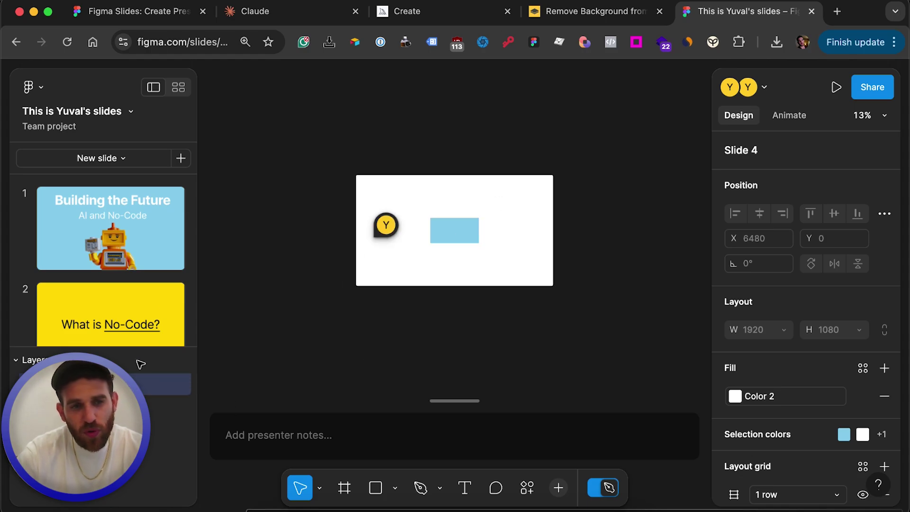
- Select the light-blue rectangle and compare its properties with design mode on and off, finishing with design mode off
{"action": "left_click", "coordinate": [143, 384]}
{"action": "scroll", "coordinate": [147, 302], "scroll_direction": "down", "scroll_amount": 2}
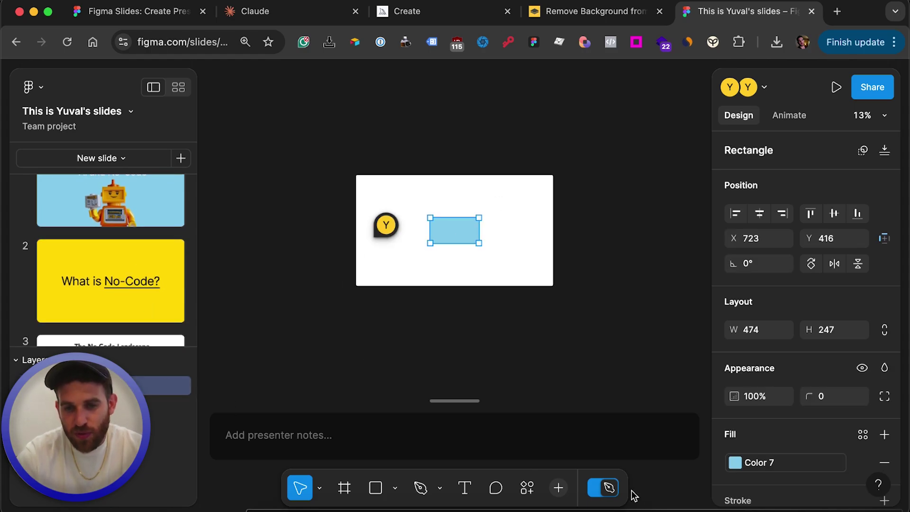
{"action": "left_click", "coordinate": [609, 489]}
{"action": "scroll", "coordinate": [147, 360], "scroll_direction": "down", "scroll_amount": 2}
{"action": "scroll", "coordinate": [143, 386], "scroll_direction": "up", "scroll_amount": 3}
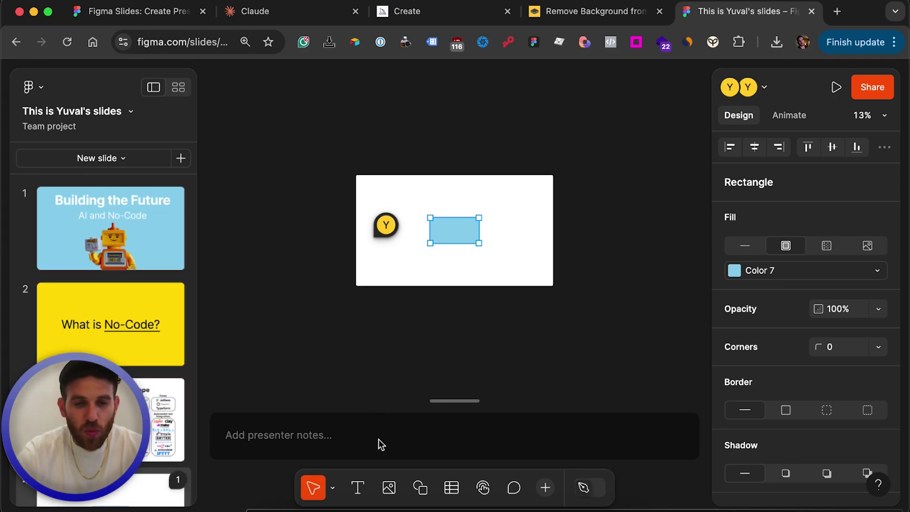
{"action": "left_click", "coordinate": [584, 488]}
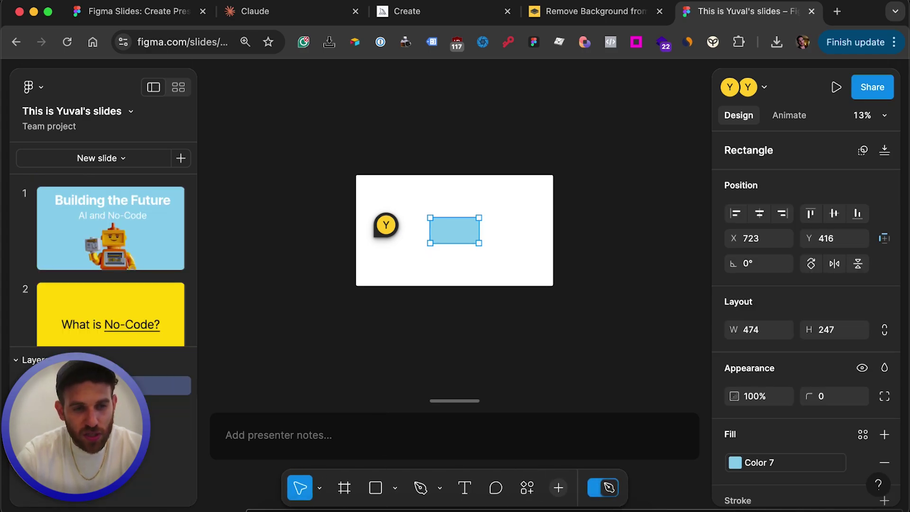
{"action": "scroll", "coordinate": [57, 270], "scroll_direction": "down", "scroll_amount": 2}
{"action": "left_click", "coordinate": [608, 489]}
- Set the transition style of slide 1 to Smart animate
{"action": "left_click", "coordinate": [93, 265]}
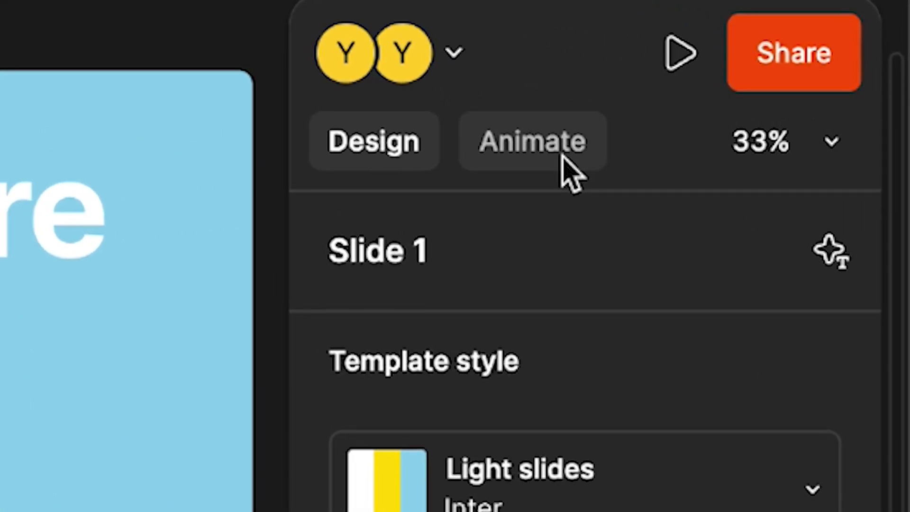
{"action": "left_click", "coordinate": [563, 157]}
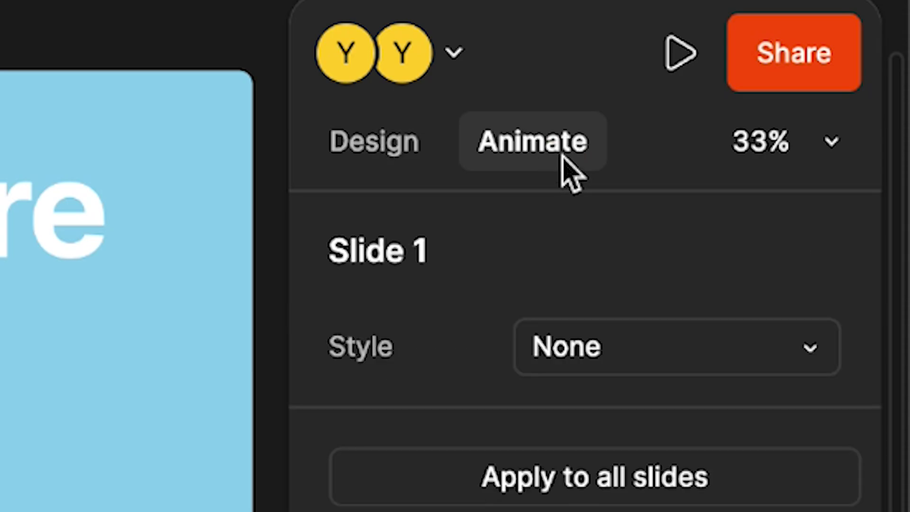
{"action": "left_click", "coordinate": [556, 332]}
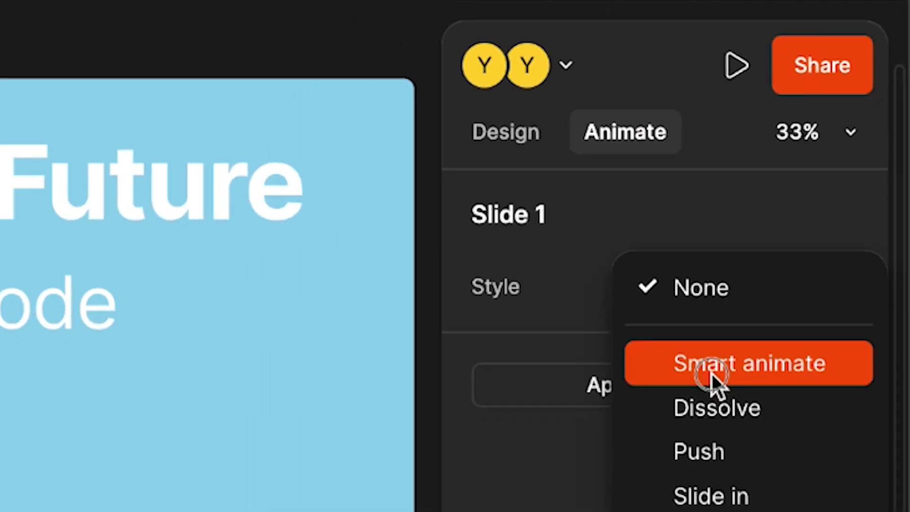
{"action": "left_click", "coordinate": [712, 374]}
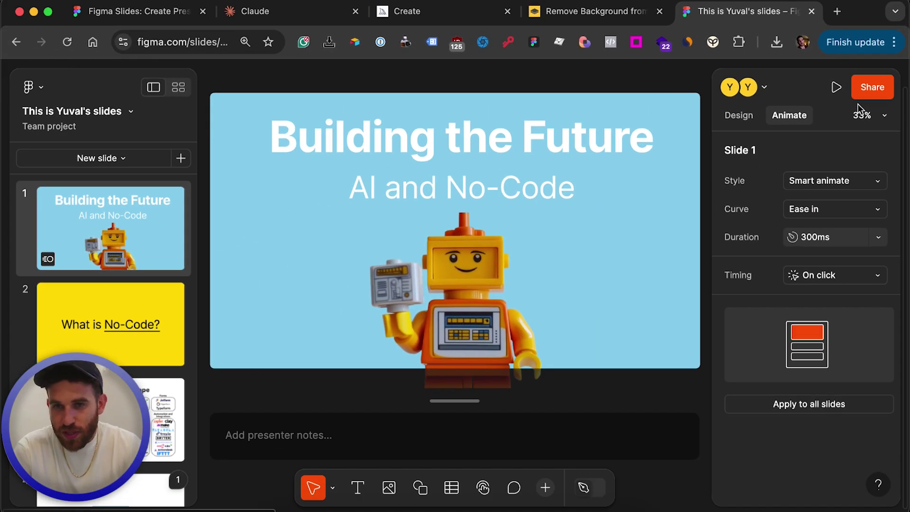
- Present the deck in its own browser tab, preview the transition between slides 1 and 2, and return to the editor
{"action": "left_click", "coordinate": [837, 88]}
{"action": "left_click", "coordinate": [724, 171]}
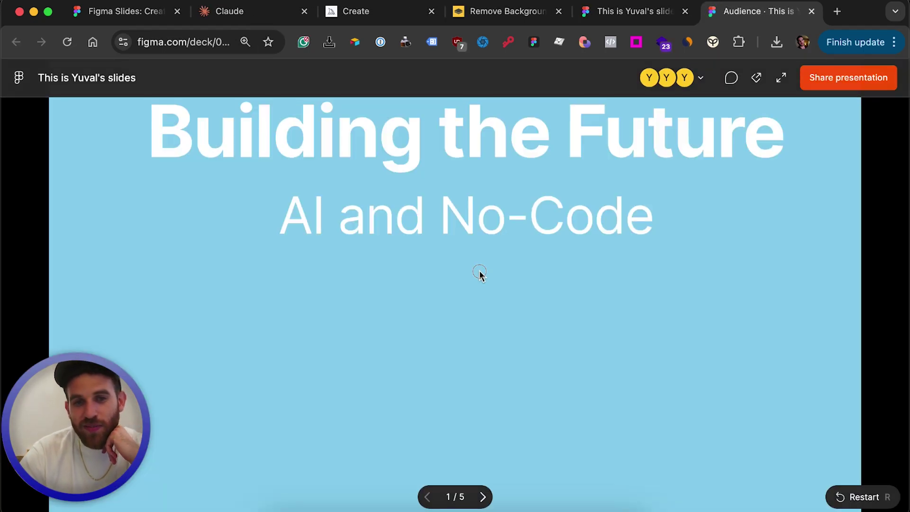
{"action": "key", "text": "Right"}
{"action": "key", "text": "Left"}
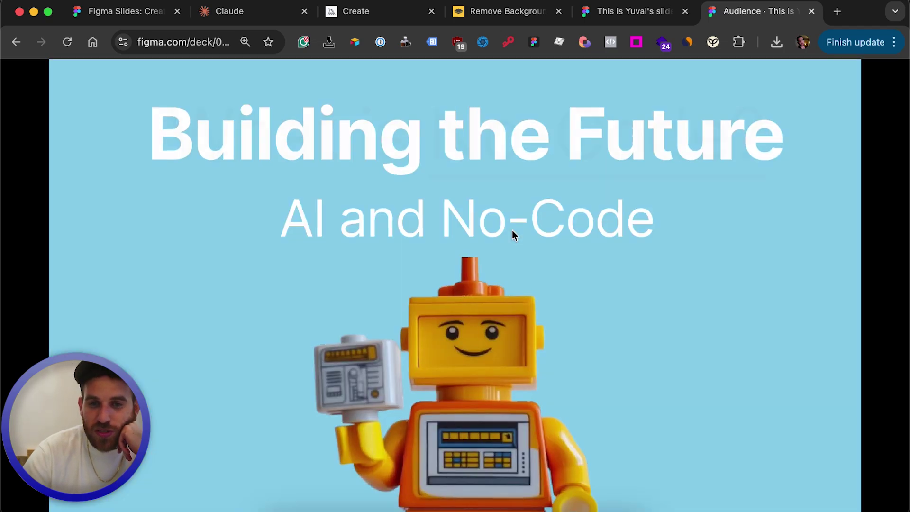
{"action": "left_click", "coordinate": [633, 7]}
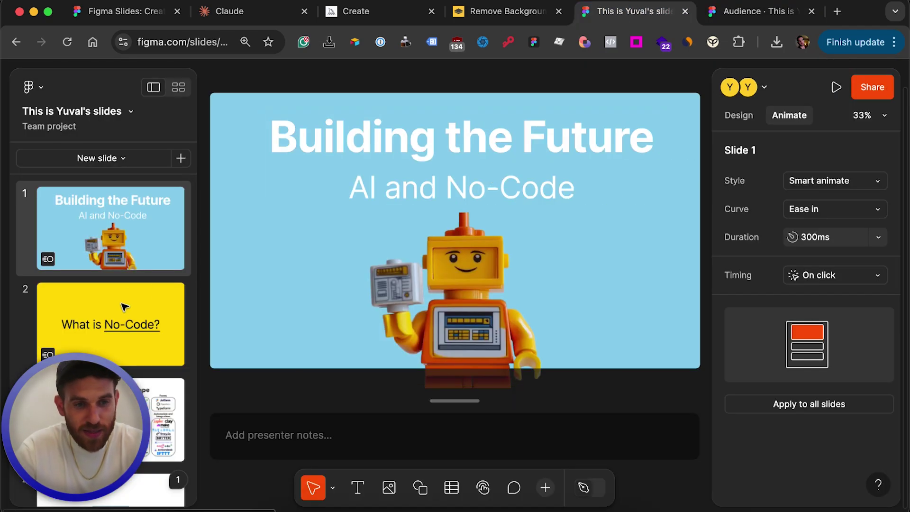
- Go through slides 1 to 3 to examine their content and transition settings
{"action": "left_click", "coordinate": [113, 315]}
{"action": "key", "text": "Up"}
{"action": "key", "text": "Down"}
{"action": "key", "text": "Down"}
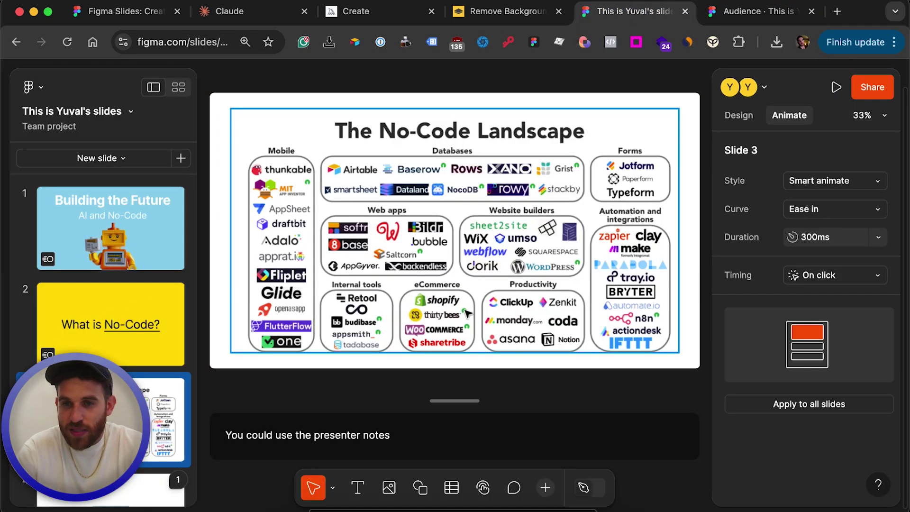
{"action": "left_click", "coordinate": [402, 254]}
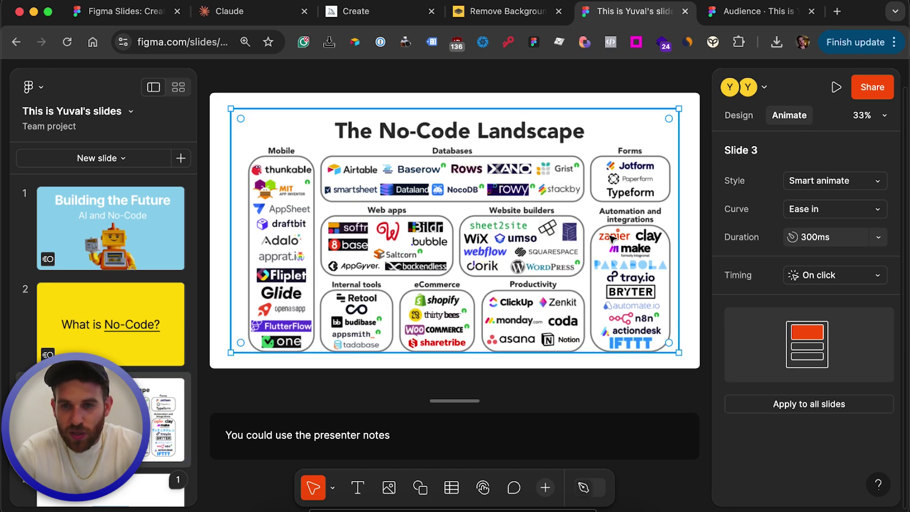
{"action": "left_click", "coordinate": [61, 208]}
{"action": "left_click", "coordinate": [444, 184]}
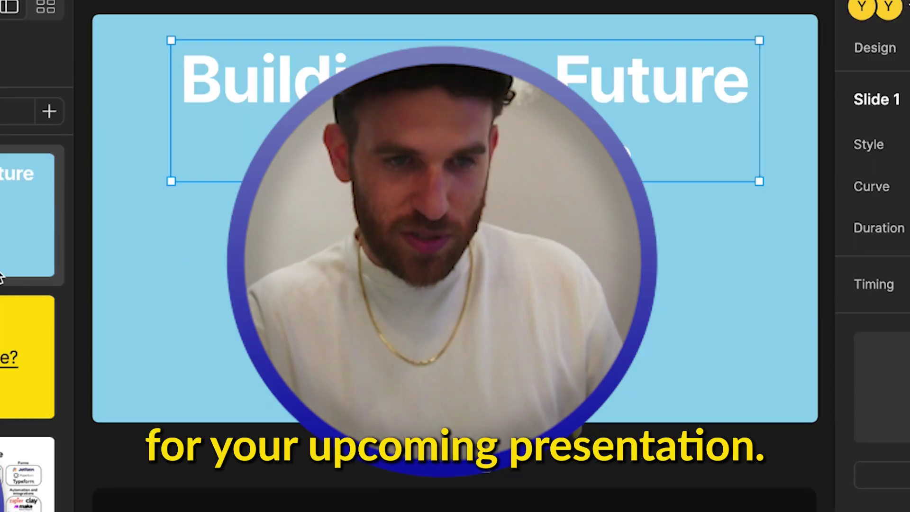
{"action": "left_click", "coordinate": [1, 276]}
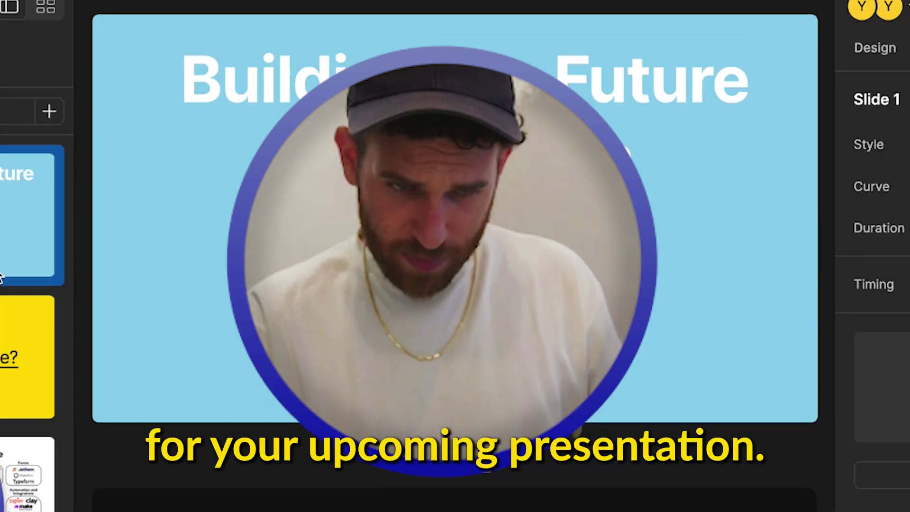